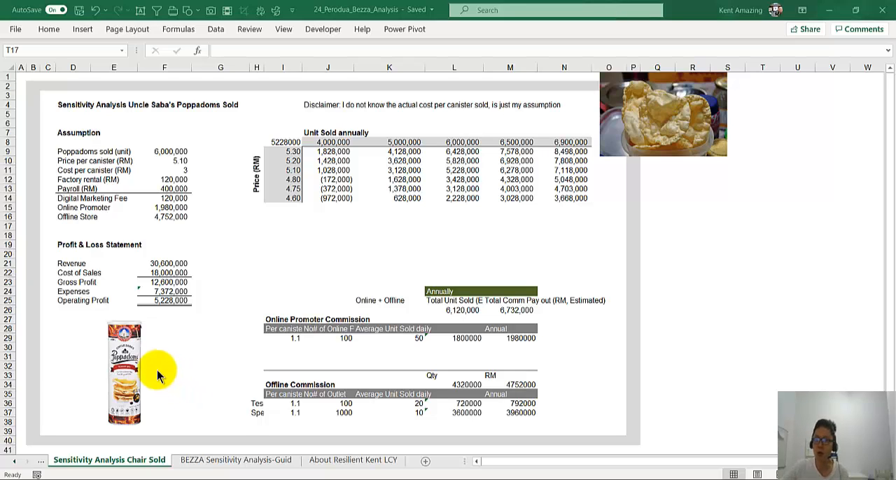
Step: Move the poppadoms photo beside the sensitivity table slightly down, so its top edge sits near row 3
{"action": "left_click", "coordinate": [128, 360]}
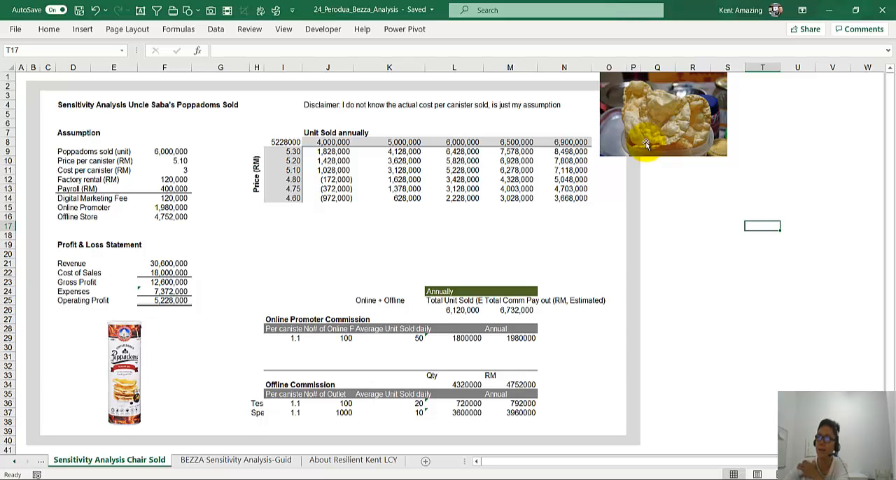
{"action": "left_click_drag", "start_coordinate": [645, 142], "coordinate": [646, 164]}
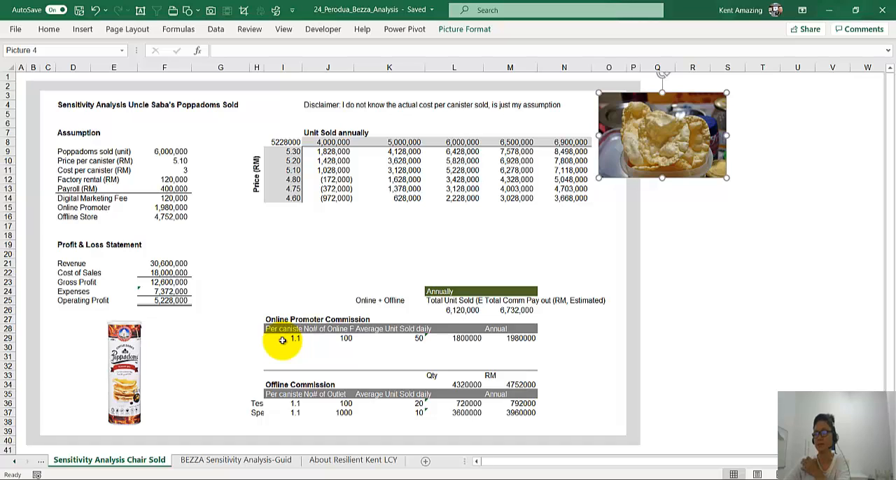
Step: Format the online promoters' annual unit quantity in L29 with thousands separators and no decimals
{"action": "left_click", "coordinate": [346, 342]}
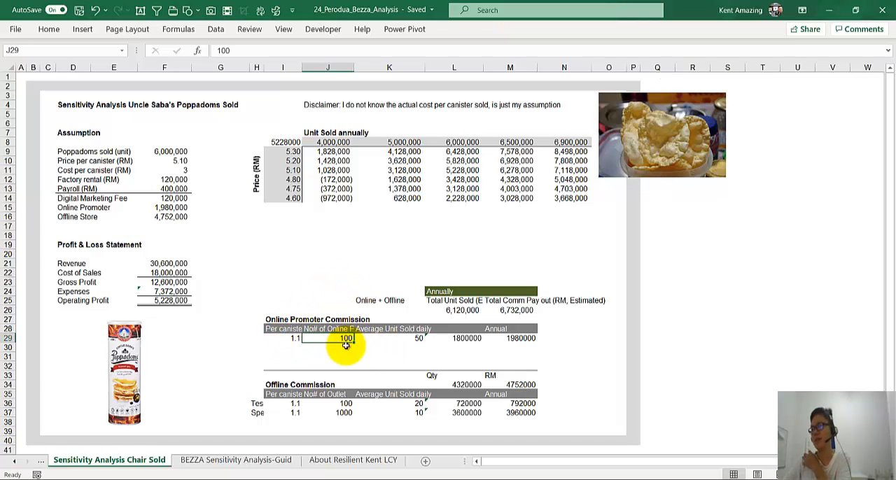
{"action": "left_click", "coordinate": [392, 336]}
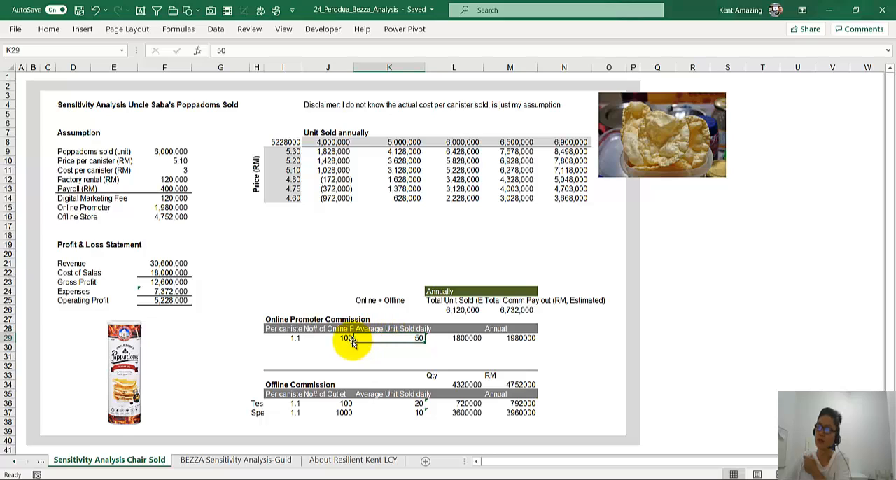
{"action": "left_click", "coordinate": [443, 339]}
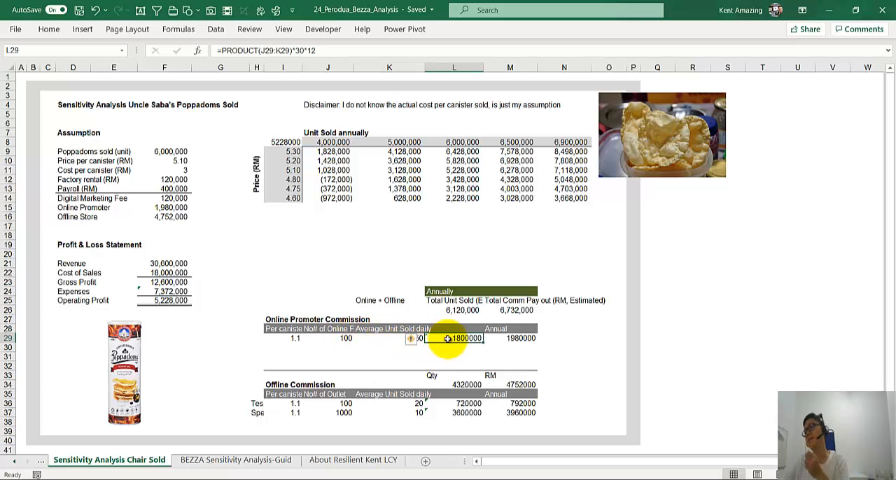
{"action": "left_click", "coordinate": [51, 31]}
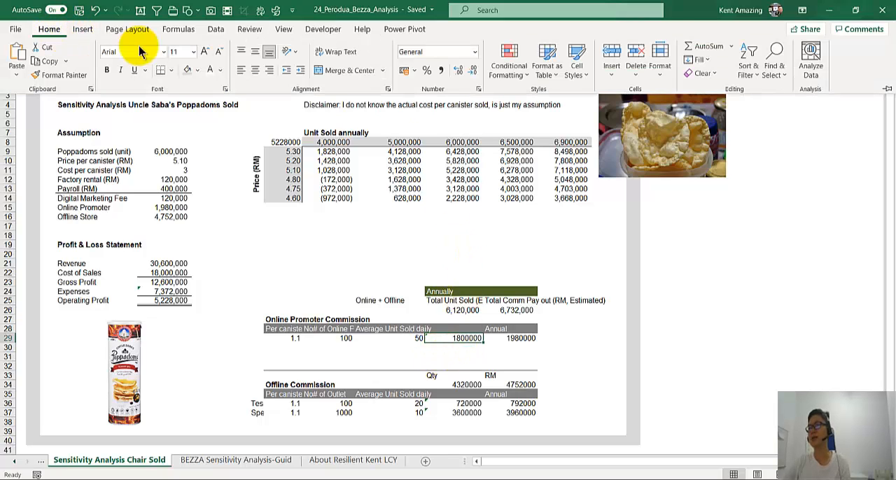
{"action": "left_click", "coordinate": [441, 71]}
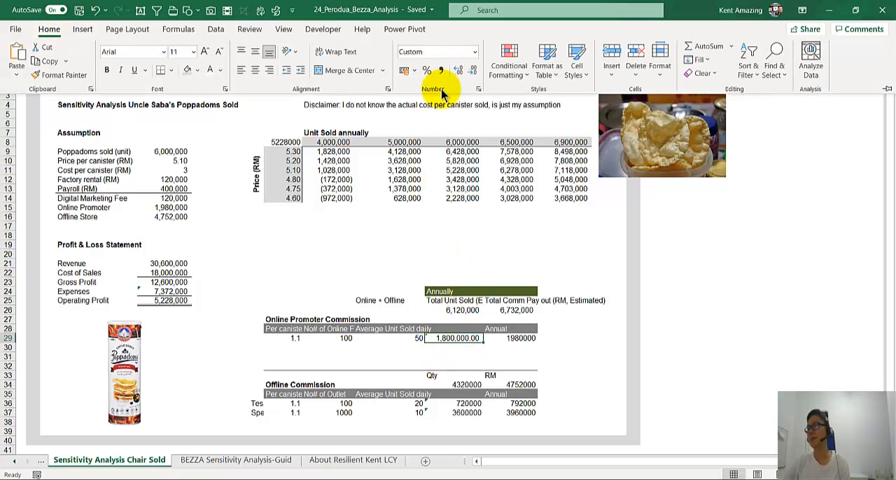
{"action": "left_click", "coordinate": [473, 71]}
{"action": "left_click", "coordinate": [472, 71]}
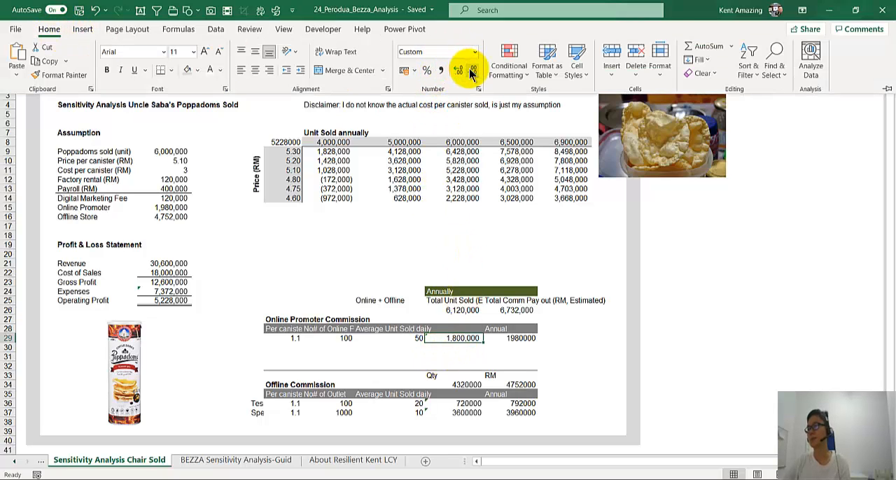
Step: Widen column H so the outlet names beside the Offline Commission table fit in full
{"action": "left_click", "coordinate": [521, 338]}
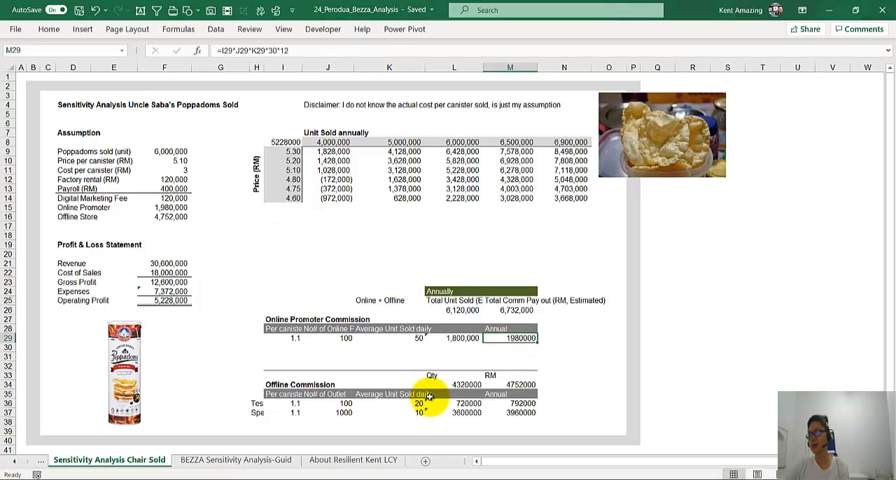
{"action": "left_click", "coordinate": [274, 384]}
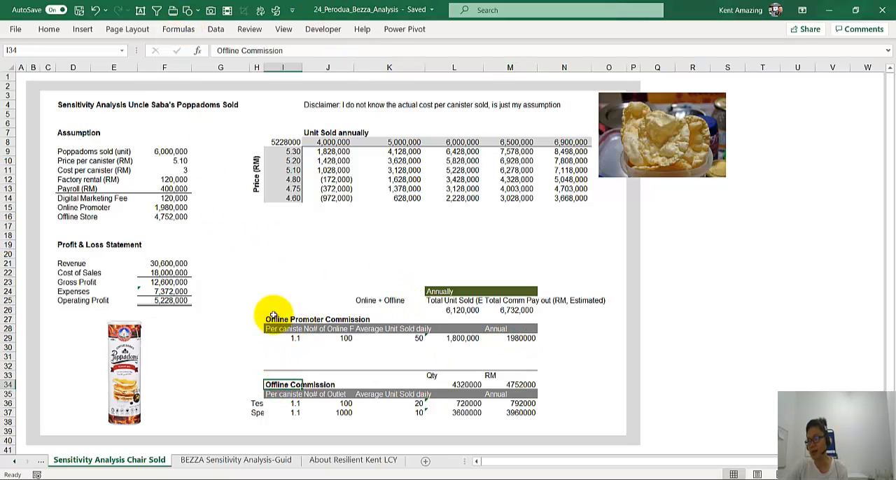
{"action": "left_click", "coordinate": [275, 320]}
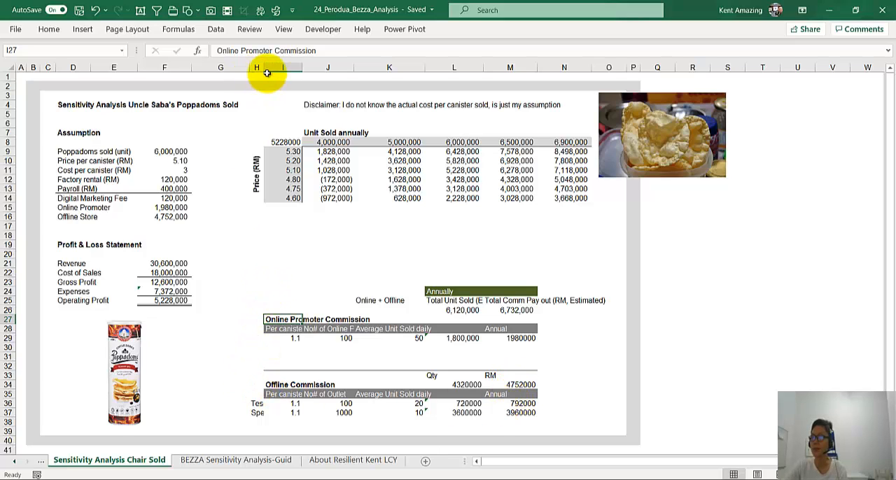
{"action": "left_click_drag", "start_coordinate": [265, 69], "coordinate": [297, 65]}
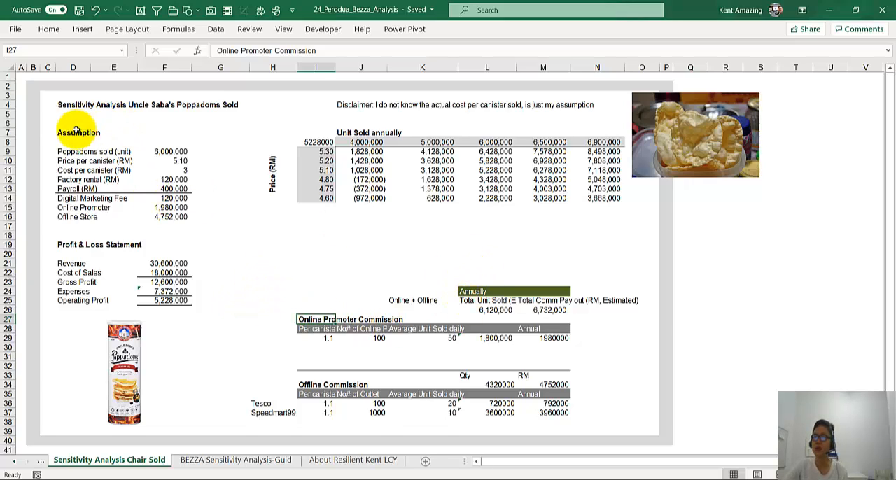
Step: Review the Assumption and Profit & Loss Statement blocks, the poppadoms sold input and the total annual units formula in L26
{"action": "left_click_drag", "start_coordinate": [60, 132], "coordinate": [175, 300]}
{"action": "left_click", "coordinate": [200, 313]}
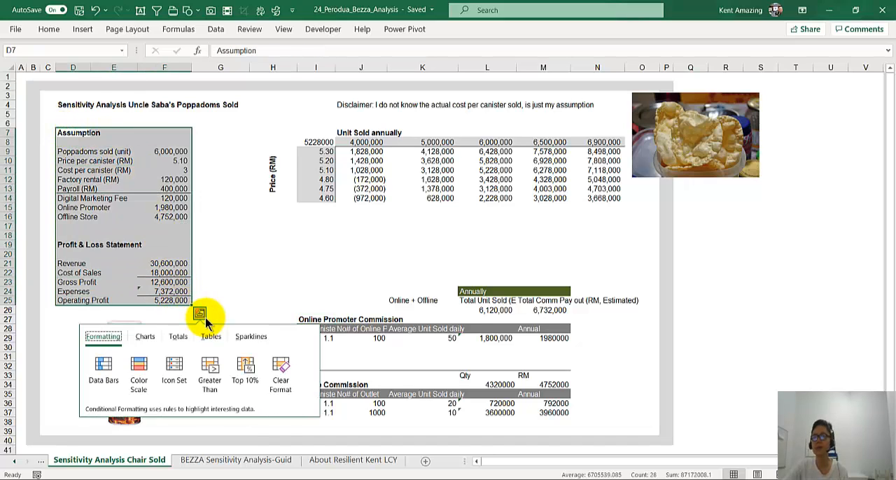
{"action": "left_click", "coordinate": [235, 263]}
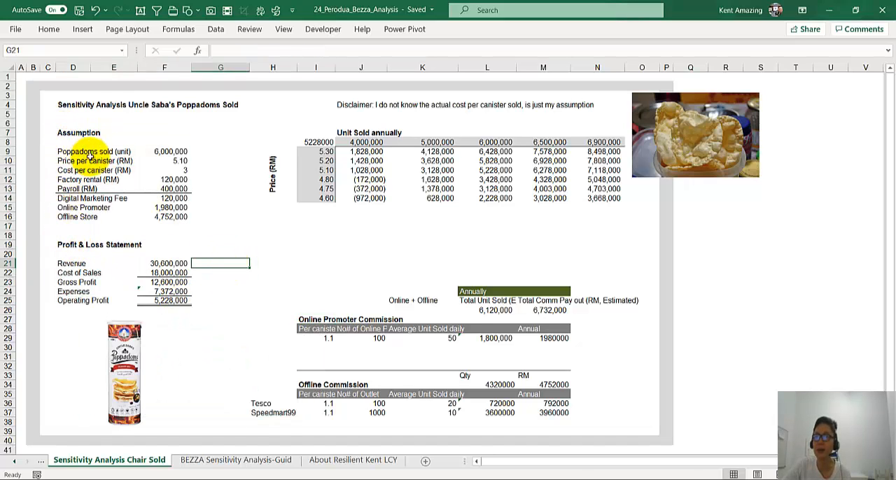
{"action": "left_click", "coordinate": [171, 152]}
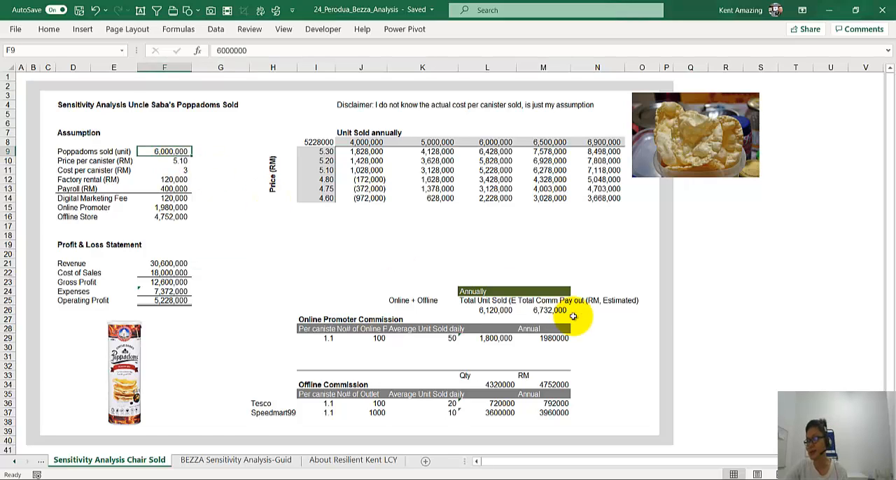
{"action": "left_click", "coordinate": [497, 310]}
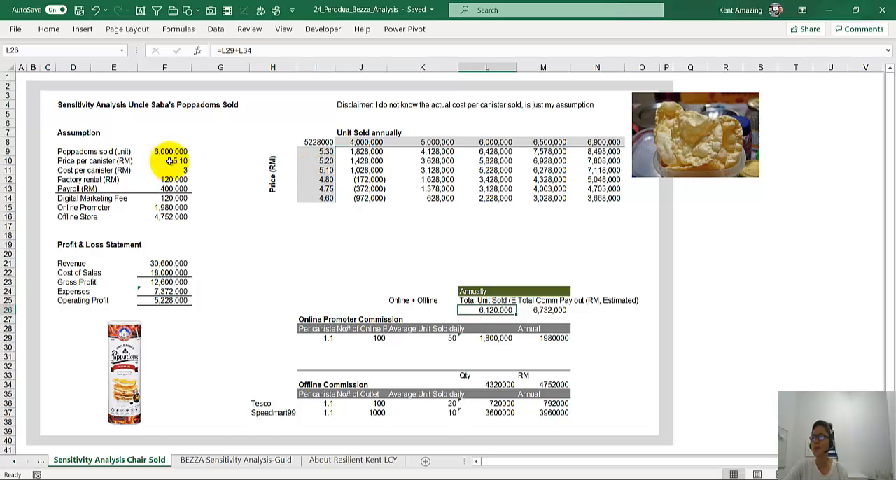
Step: Examine the sensitivity table's price inputs, corner link and profit cells, along with the Expenses formula in F24
{"action": "left_click", "coordinate": [321, 170]}
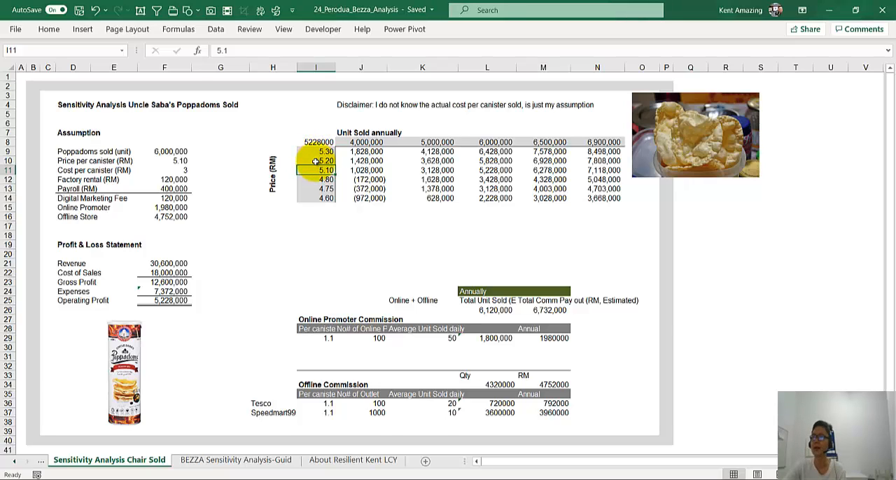
{"action": "left_click", "coordinate": [315, 162]}
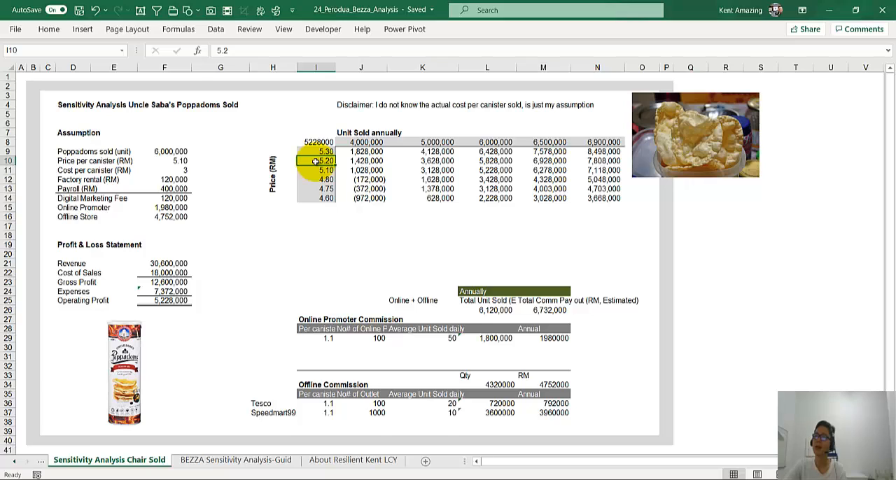
{"action": "left_click", "coordinate": [363, 161]}
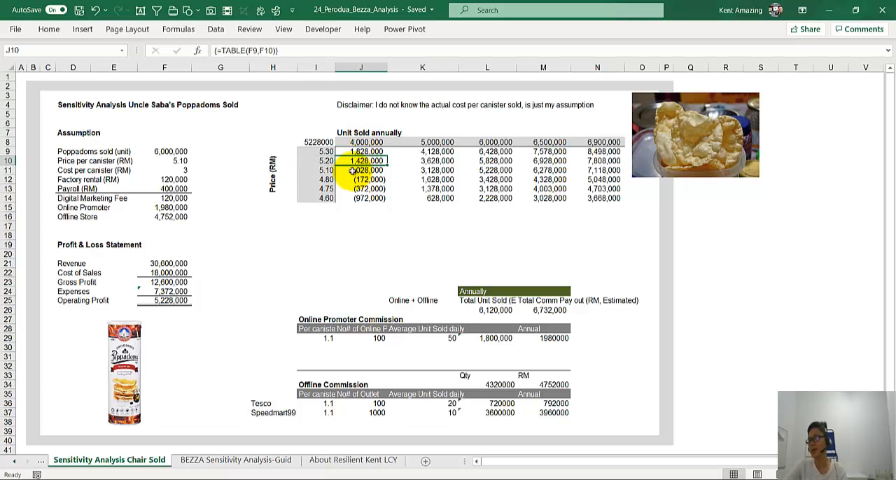
{"action": "left_click", "coordinate": [320, 171]}
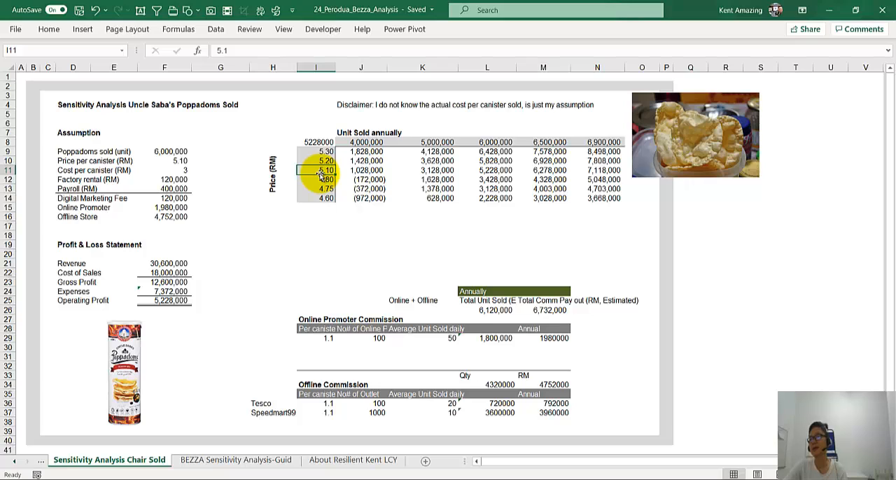
{"action": "left_click", "coordinate": [320, 142]}
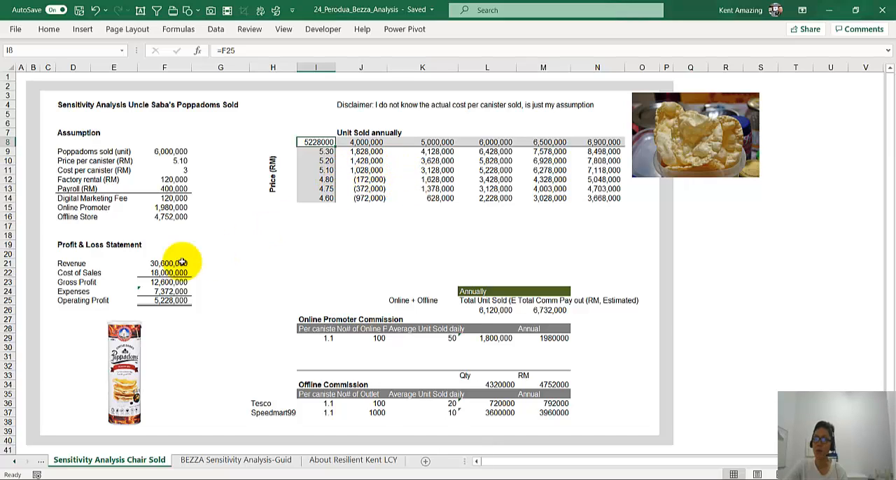
{"action": "double_click", "coordinate": [160, 292]}
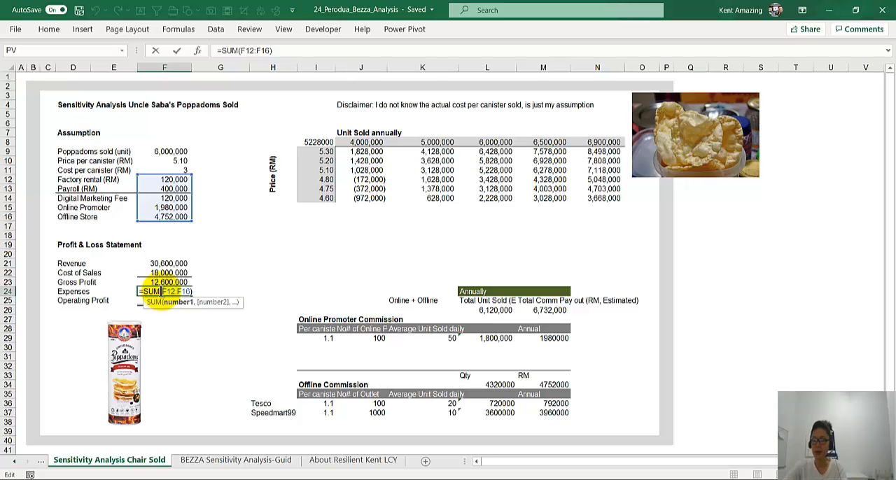
{"action": "key", "text": "Return"}
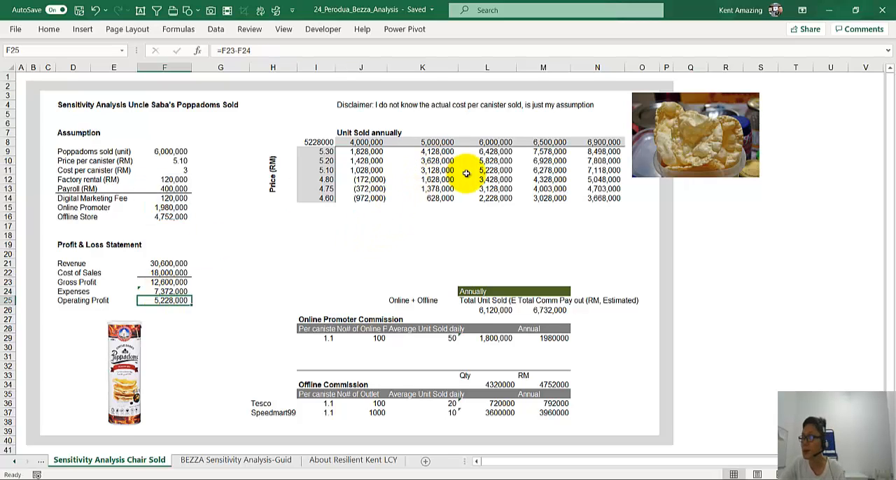
{"action": "left_click", "coordinate": [467, 172]}
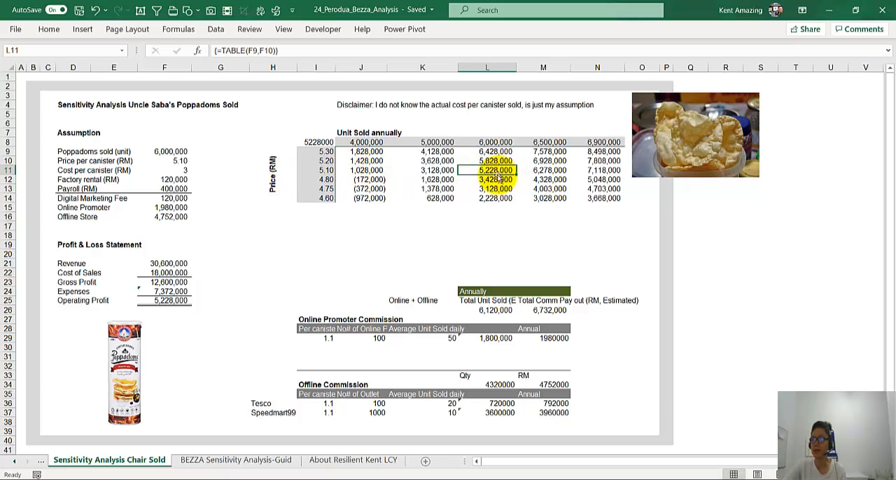
{"action": "left_click", "coordinate": [315, 171]}
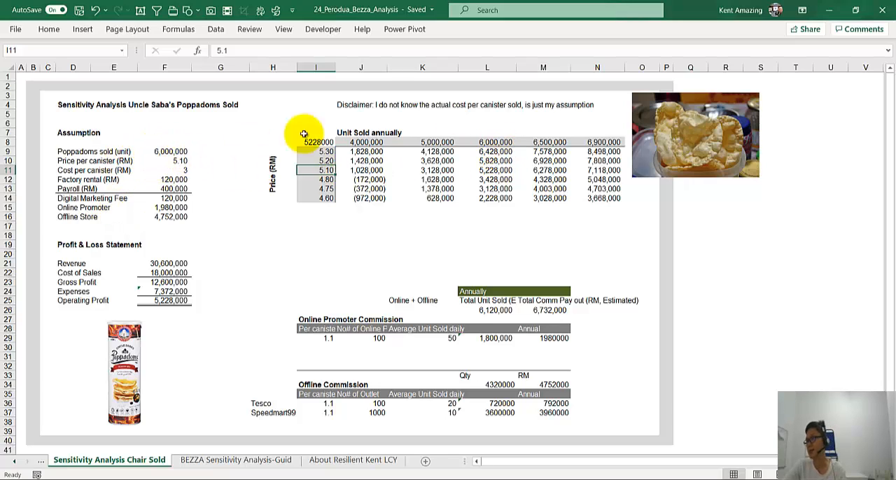
{"action": "left_click", "coordinate": [492, 172]}
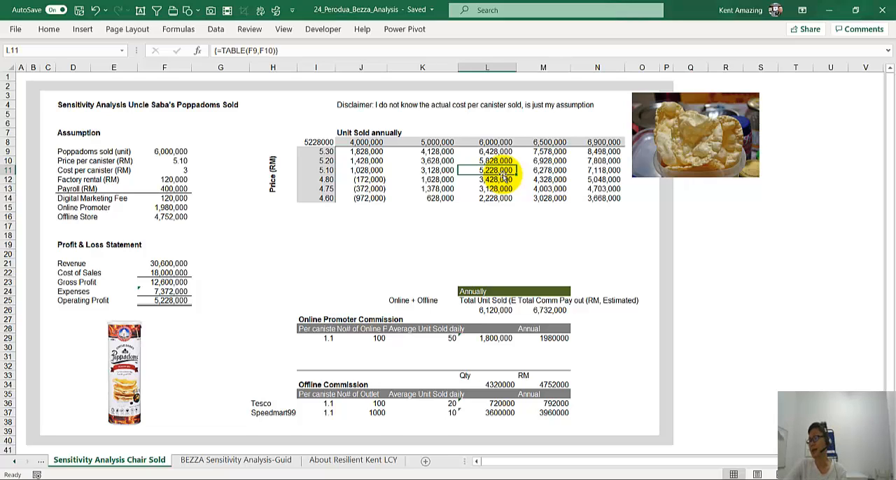
Step: Set the factory rental in F12 to 360,000 and check the profit cells for the 4.80 price
{"action": "left_click", "coordinate": [171, 180]}
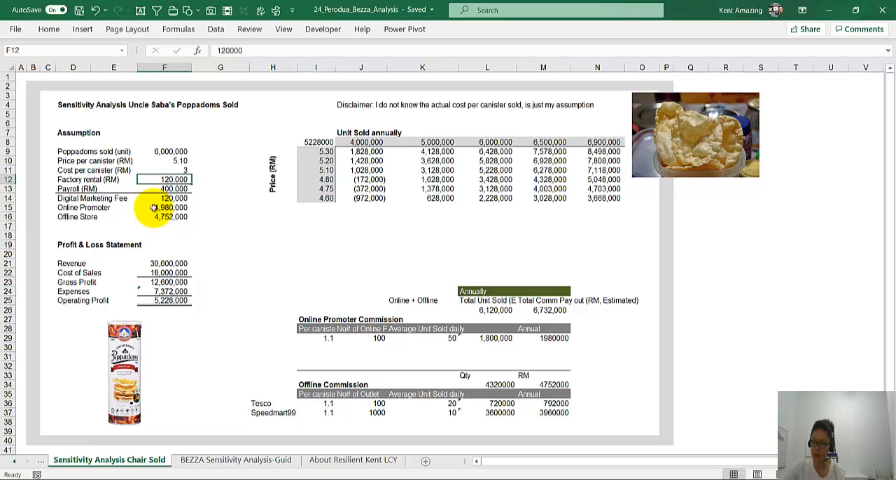
{"action": "type", "text": "360000"}
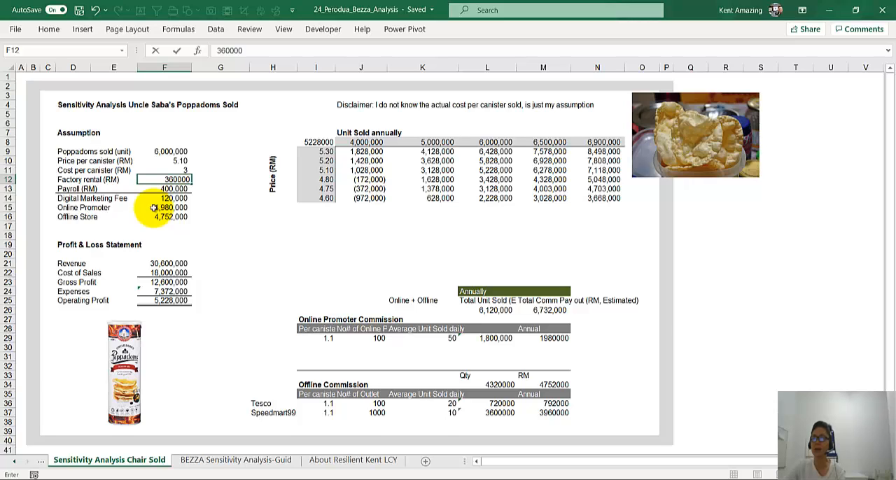
{"action": "key", "text": "Return"}
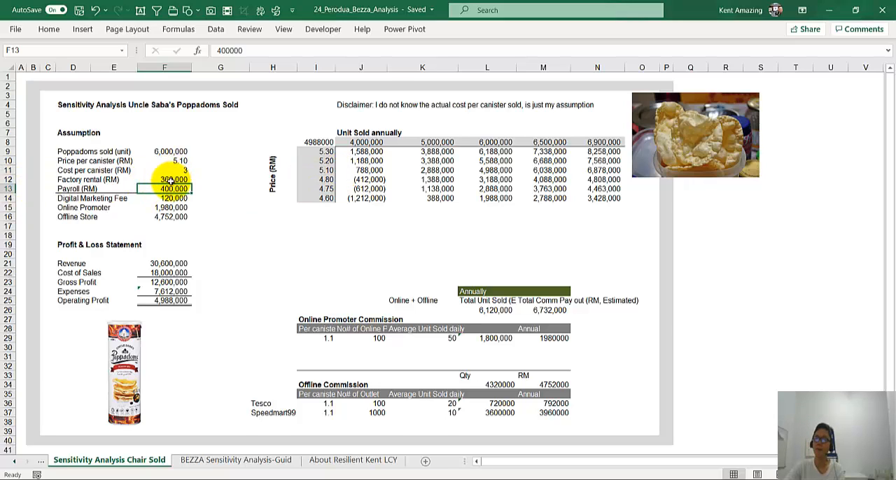
{"action": "left_click", "coordinate": [171, 180]}
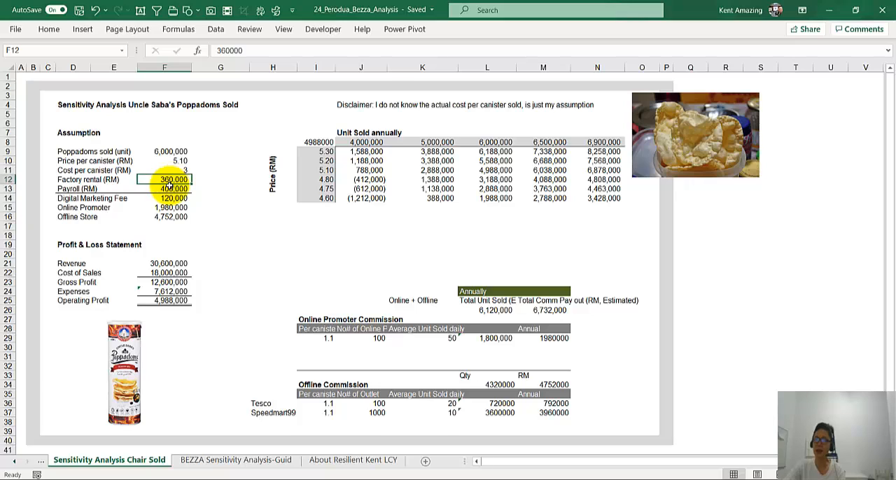
{"action": "left_click", "coordinate": [166, 190]}
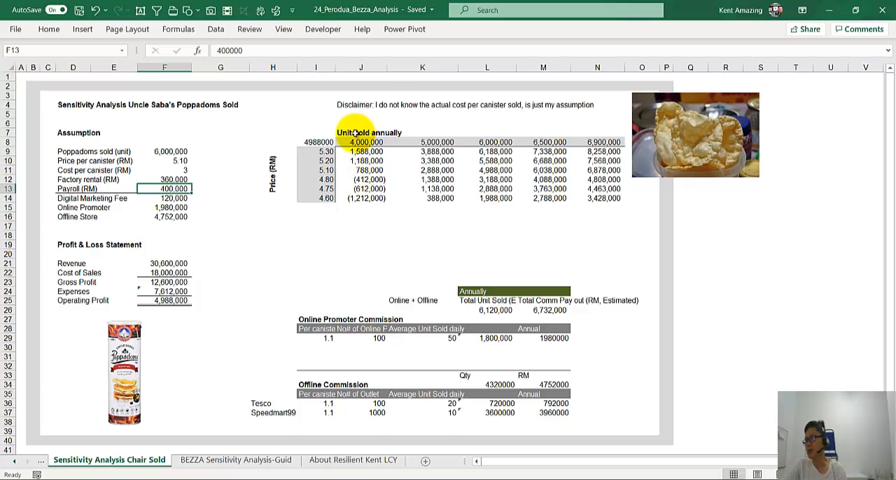
{"action": "left_click", "coordinate": [361, 180]}
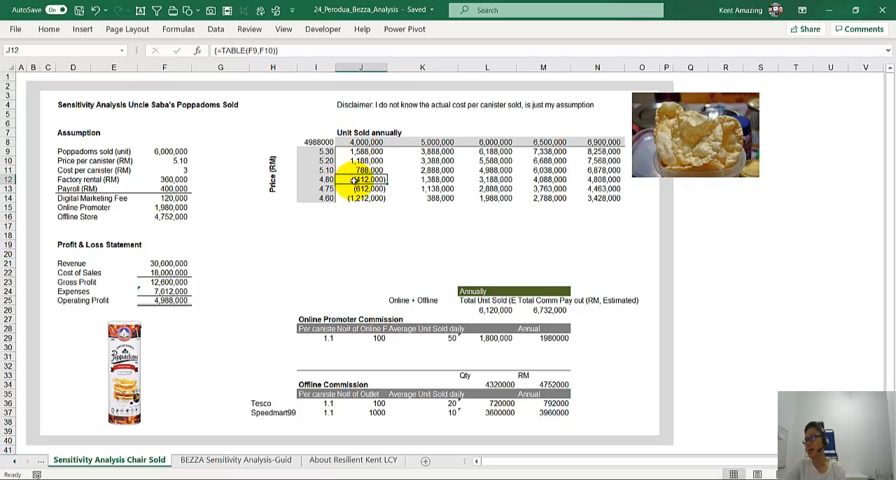
{"action": "left_click", "coordinate": [409, 179]}
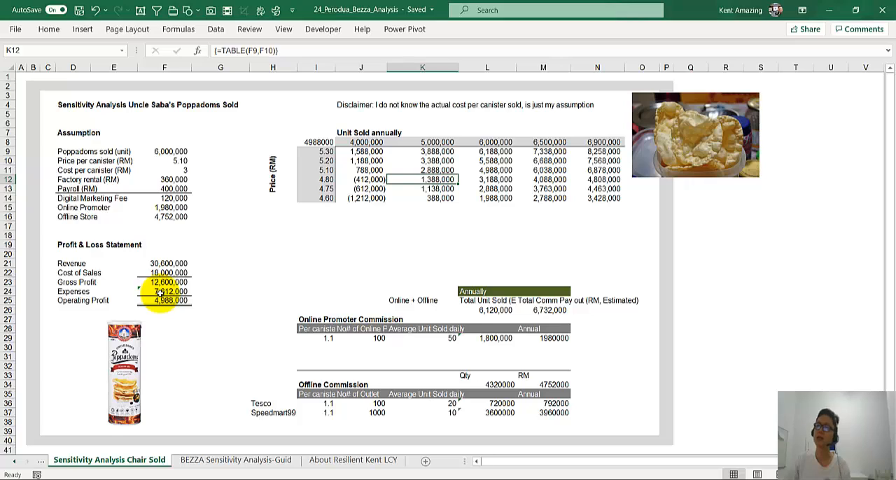
Step: Shrink the poppadoms photo from its lower-left corner to leave a gap beside the sensitivity table
{"action": "left_click", "coordinate": [636, 166]}
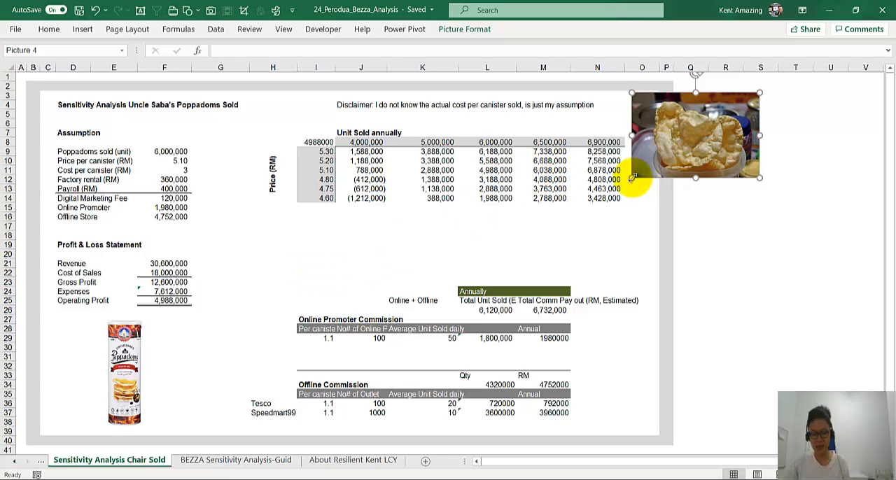
{"action": "left_click_drag", "start_coordinate": [632, 178], "coordinate": [653, 165]}
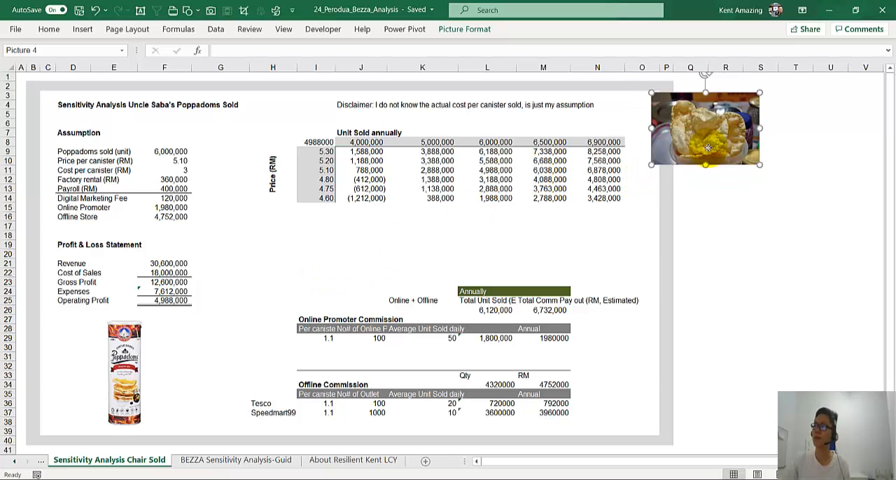
Step: Move the poppadoms photo closer to the sensitivity table and clear the table's profit cells J9:N14
{"action": "left_click_drag", "start_coordinate": [707, 149], "coordinate": [691, 149]}
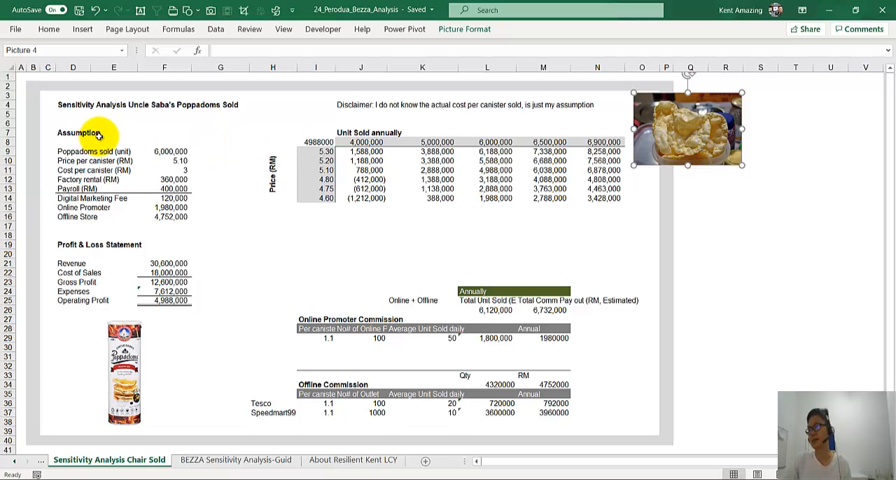
{"action": "left_click_drag", "start_coordinate": [365, 151], "coordinate": [600, 198]}
{"action": "key", "text": "Delete"}
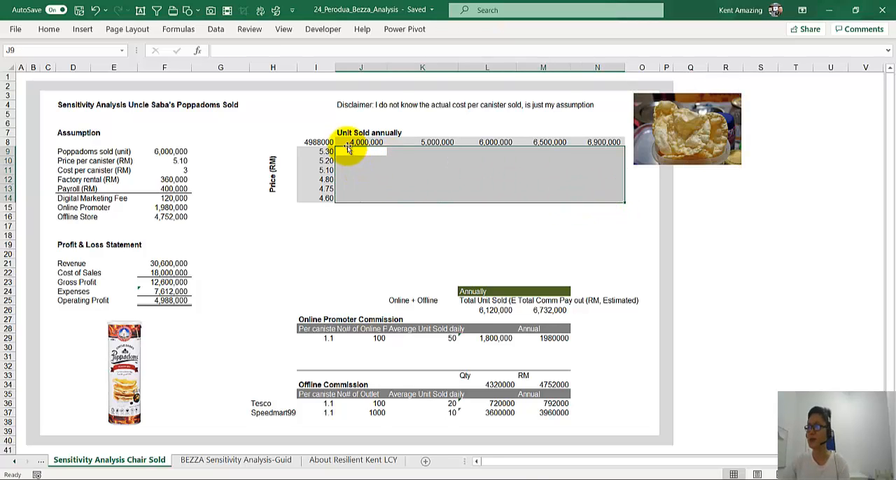
{"action": "left_click", "coordinate": [348, 139]}
{"action": "left_click_drag", "start_coordinate": [600, 139], "coordinate": [319, 210]}
{"action": "left_click", "coordinate": [352, 172]}
Step: Link the sensitivity table's corner cell I8 to Operating Profit with =F25 and widen column I slightly to fit the number
{"action": "left_click", "coordinate": [313, 142]}
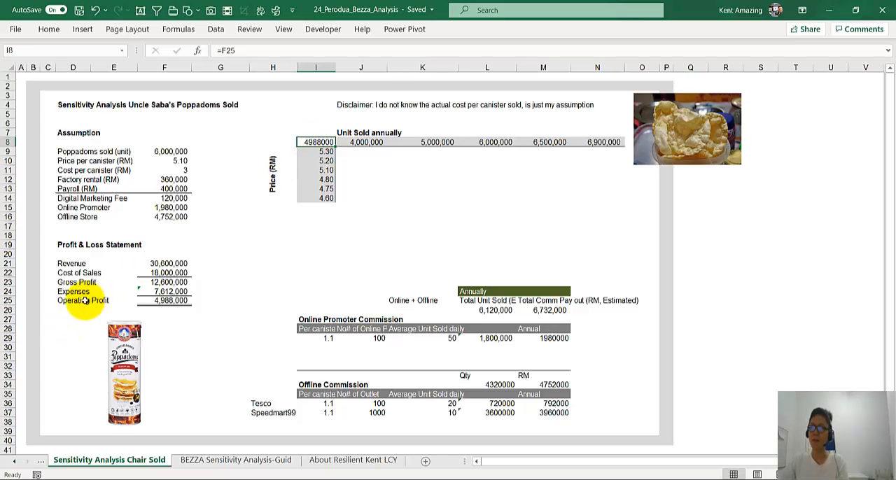
{"action": "type", "text": "="}
{"action": "left_click", "coordinate": [151, 302]}
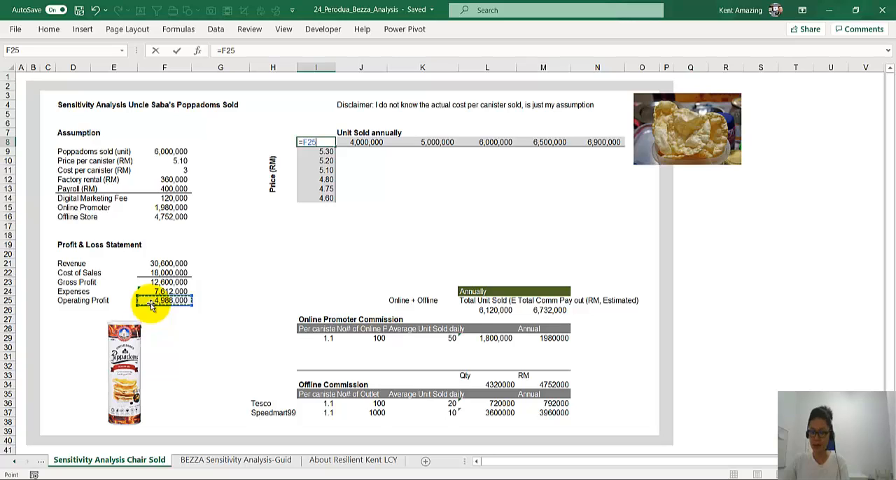
{"action": "key", "text": "Return"}
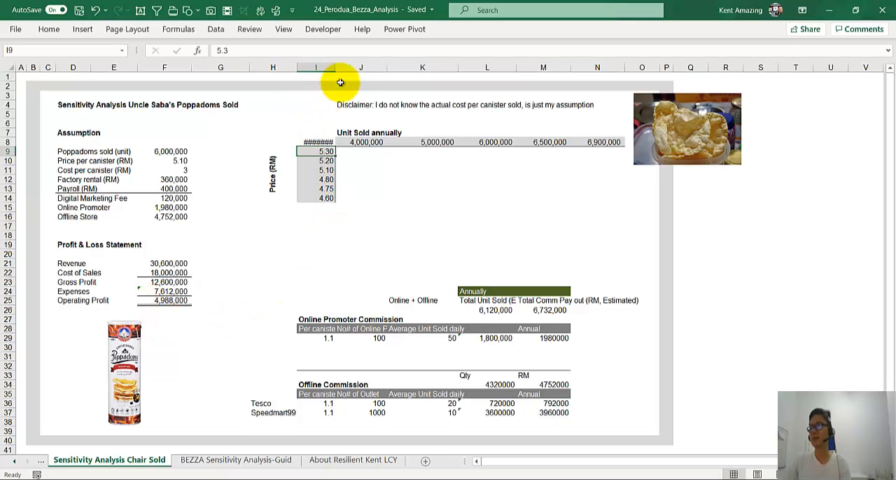
{"action": "left_click_drag", "start_coordinate": [337, 68], "coordinate": [343, 67]}
{"action": "left_click", "coordinate": [316, 142]}
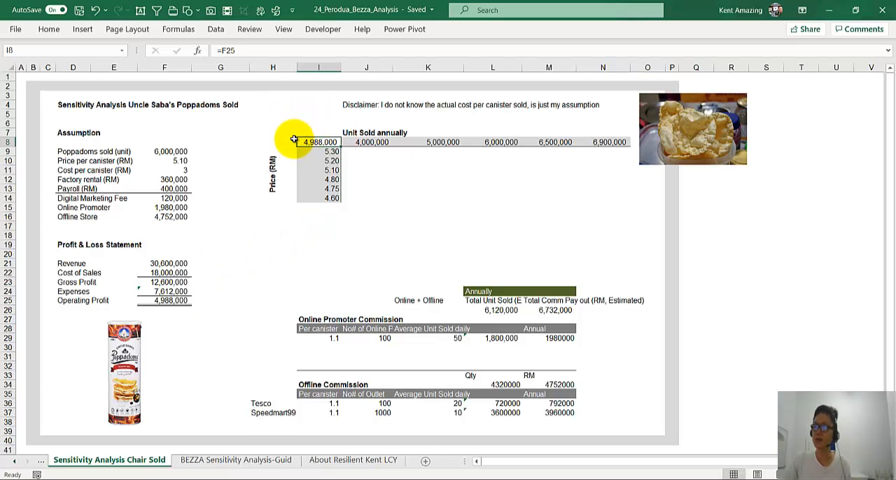
Step: Examine the corner link in I8, the price and units inputs in F10 and F9, and the table's unit and price headings
{"action": "left_click", "coordinate": [286, 115]}
{"action": "left_click", "coordinate": [309, 115]}
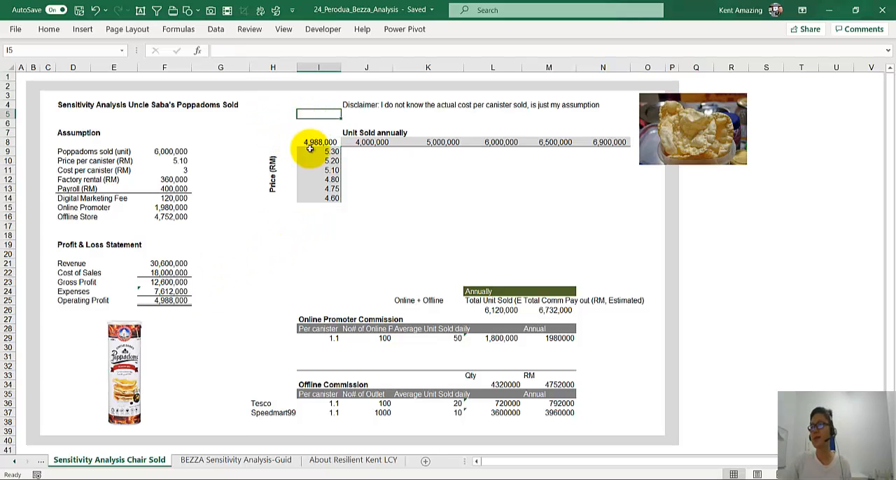
{"action": "left_click", "coordinate": [308, 144]}
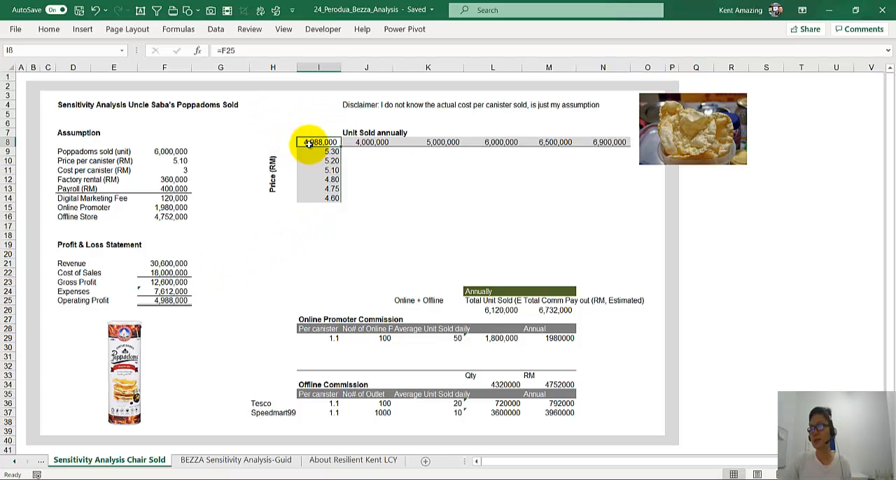
{"action": "left_click", "coordinate": [178, 160]}
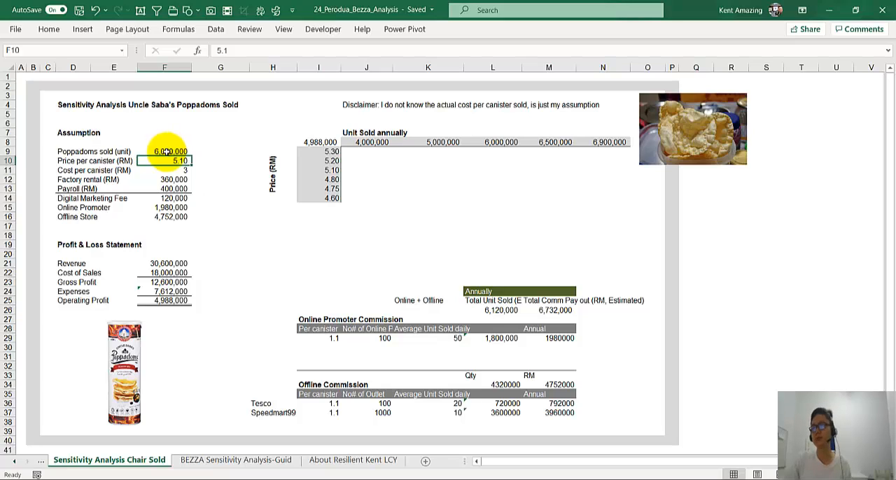
{"action": "left_click", "coordinate": [166, 151]}
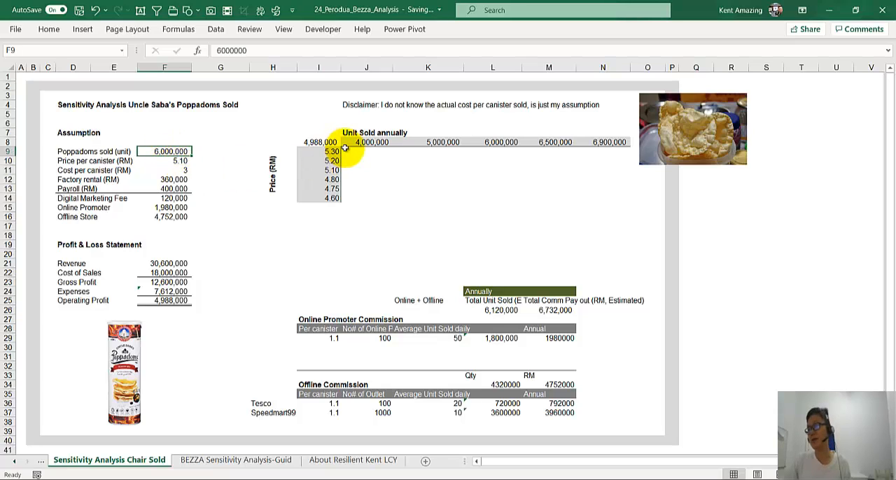
{"action": "left_click_drag", "start_coordinate": [344, 142], "coordinate": [607, 142]}
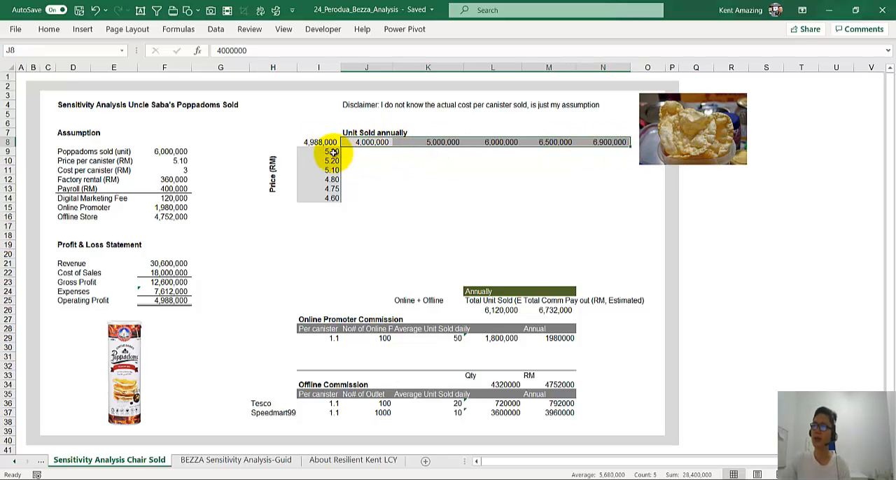
{"action": "left_click_drag", "start_coordinate": [329, 152], "coordinate": [325, 199]}
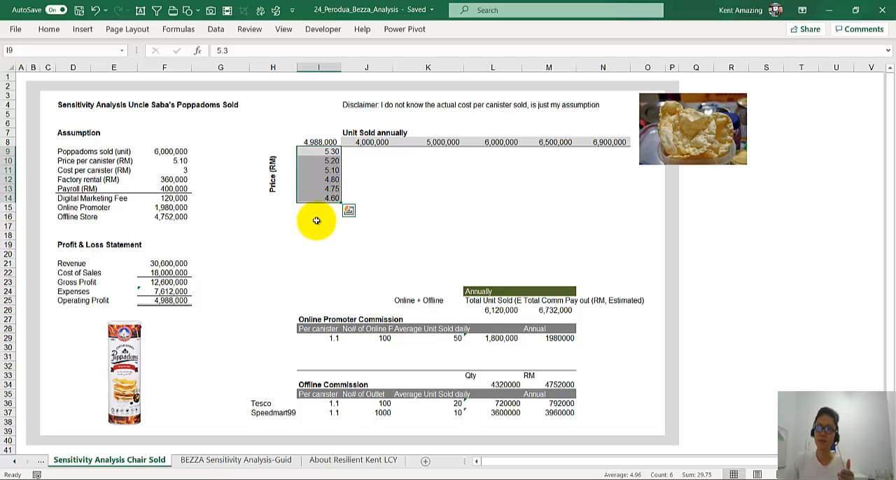
Step: Add the notes "Unit Sold - Row" in I17 and "Price - Column" in I18 below the sensitivity table
{"action": "left_click", "coordinate": [316, 226]}
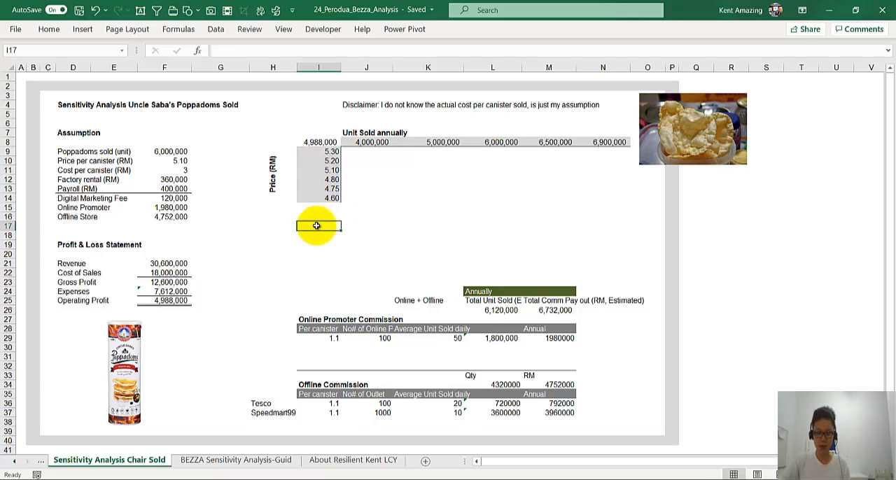
{"action": "type", "text": "Unit Sold -"}
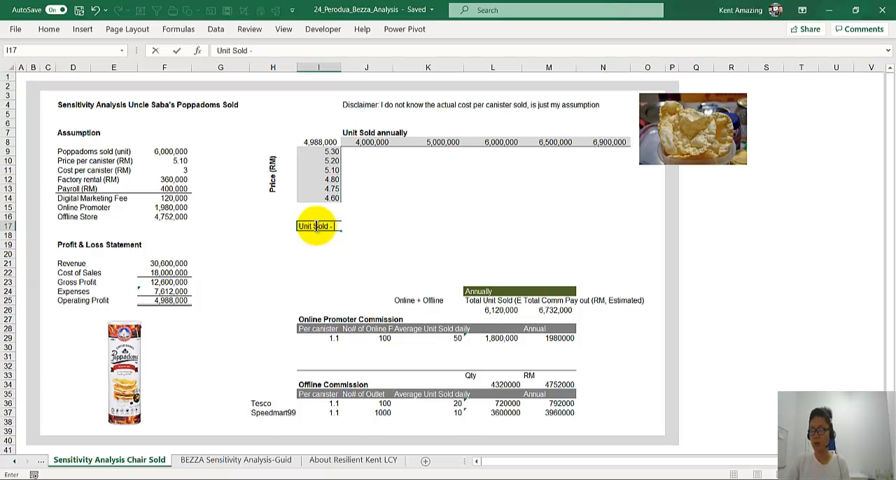
{"action": "type", "text": " Row"}
{"action": "key", "text": "Return"}
{"action": "type", "text": "Price - Column"}
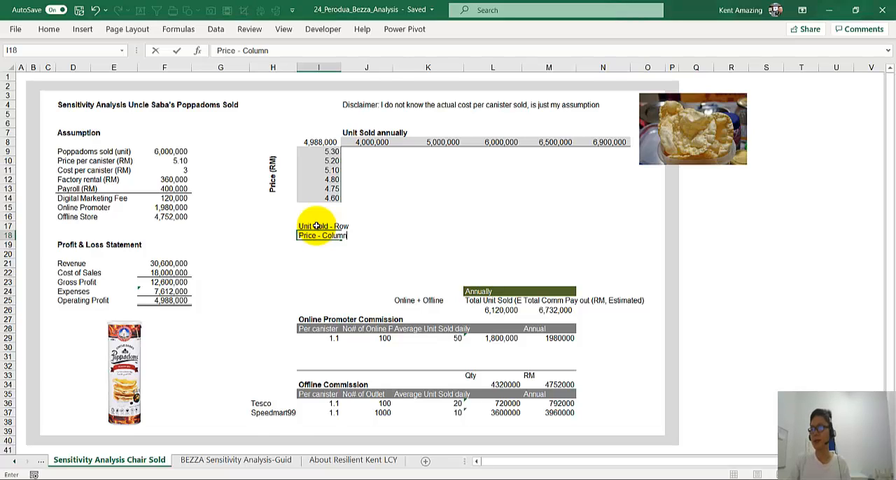
{"action": "key", "text": "Return"}
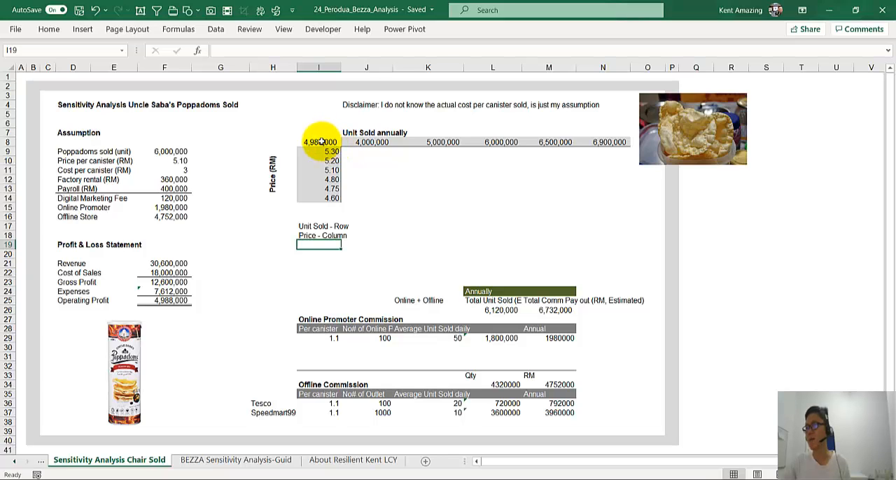
Step: Create a What-If Data Table over I8:N14 with row input cell $F$9 and column input cell $F$10
{"action": "left_click_drag", "start_coordinate": [320, 142], "coordinate": [608, 202]}
{"action": "left_click", "coordinate": [602, 206]}
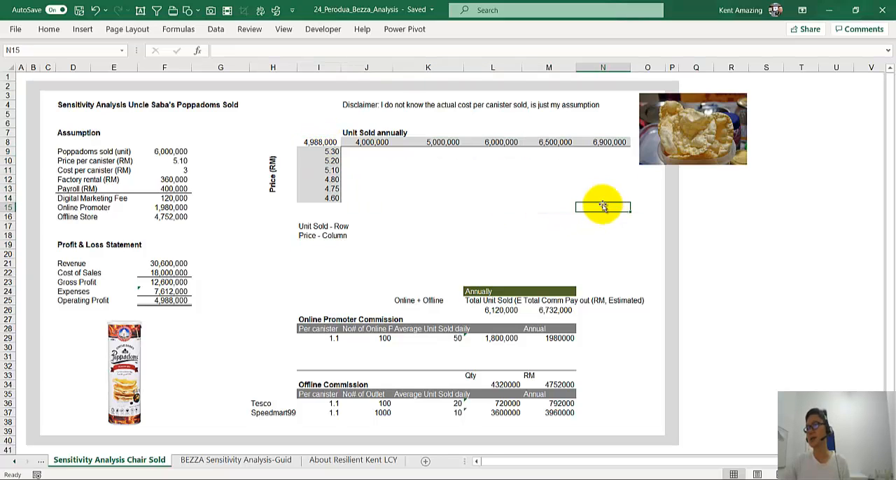
{"action": "left_click_drag", "start_coordinate": [320, 142], "coordinate": [608, 196]}
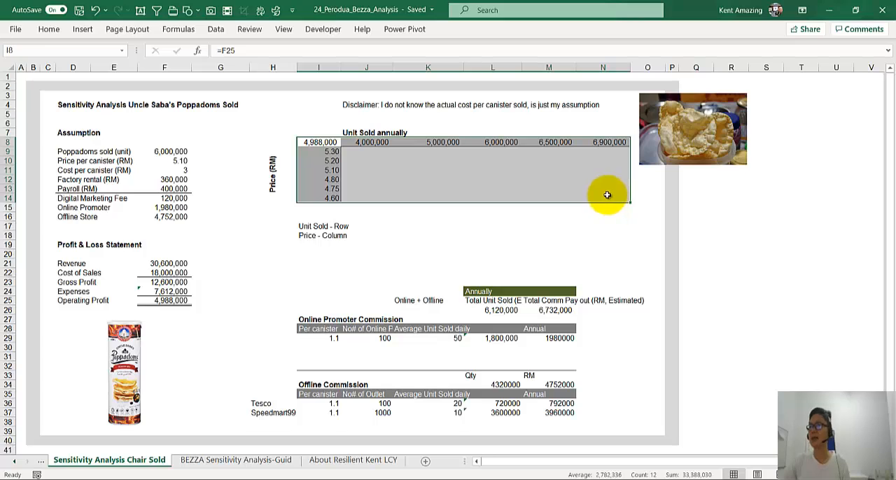
{"action": "left_click", "coordinate": [215, 29]}
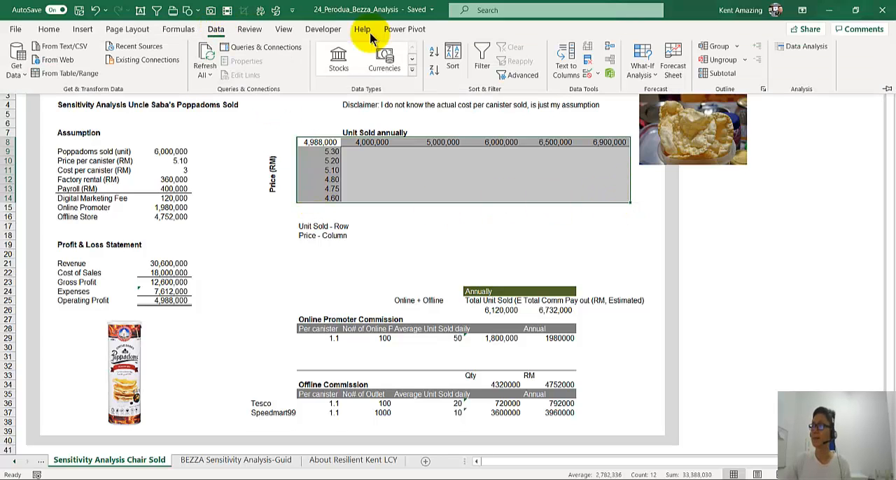
{"action": "left_click", "coordinate": [654, 76]}
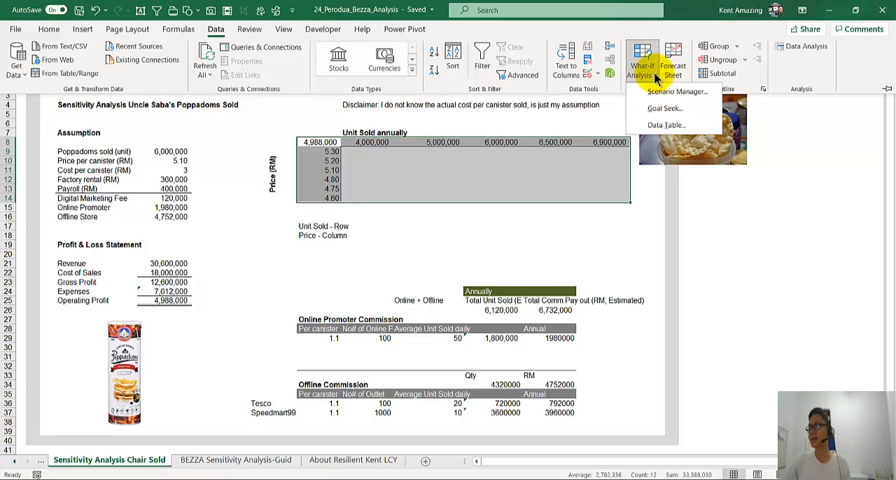
{"action": "left_click", "coordinate": [664, 126]}
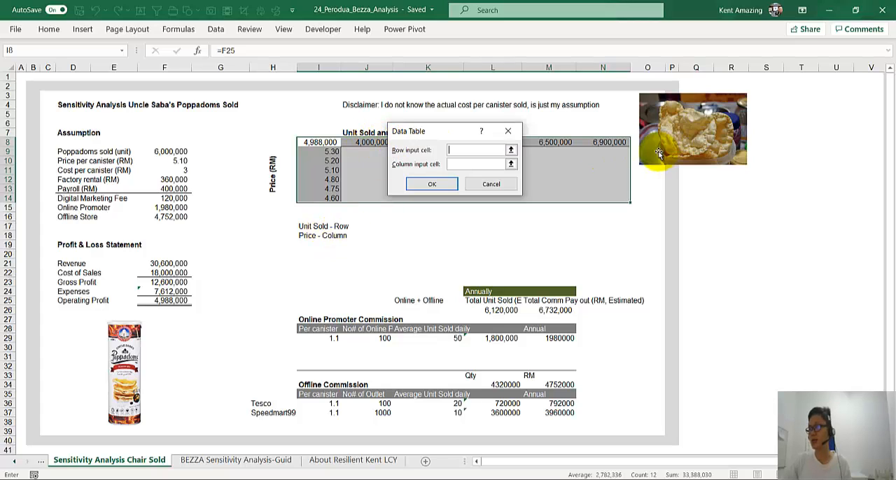
{"action": "left_click", "coordinate": [160, 151]}
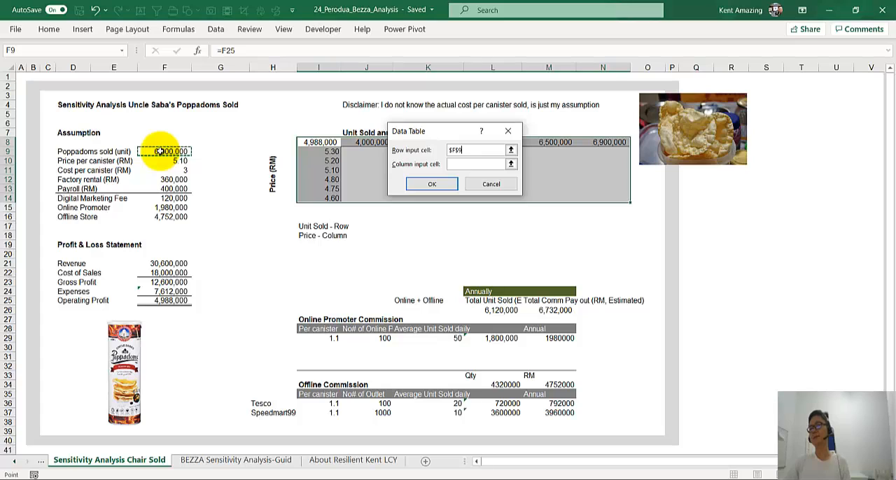
{"action": "left_click", "coordinate": [464, 166]}
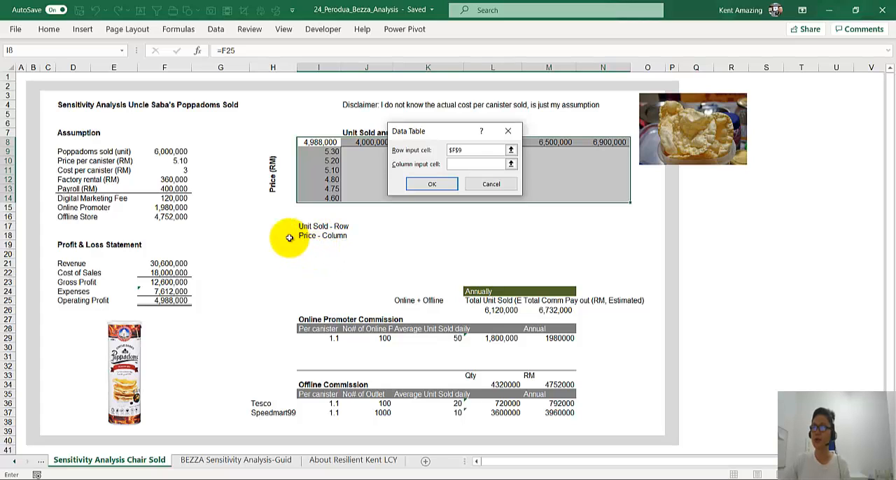
{"action": "left_click", "coordinate": [164, 162]}
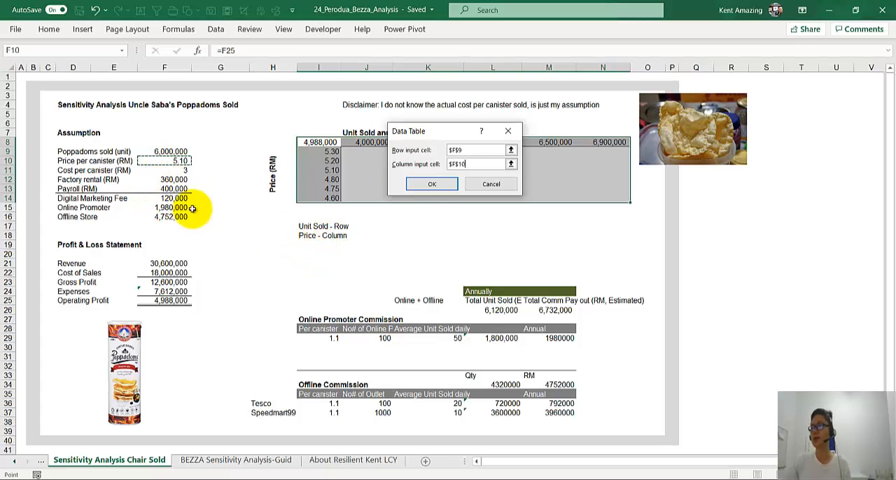
{"action": "left_click", "coordinate": [439, 186]}
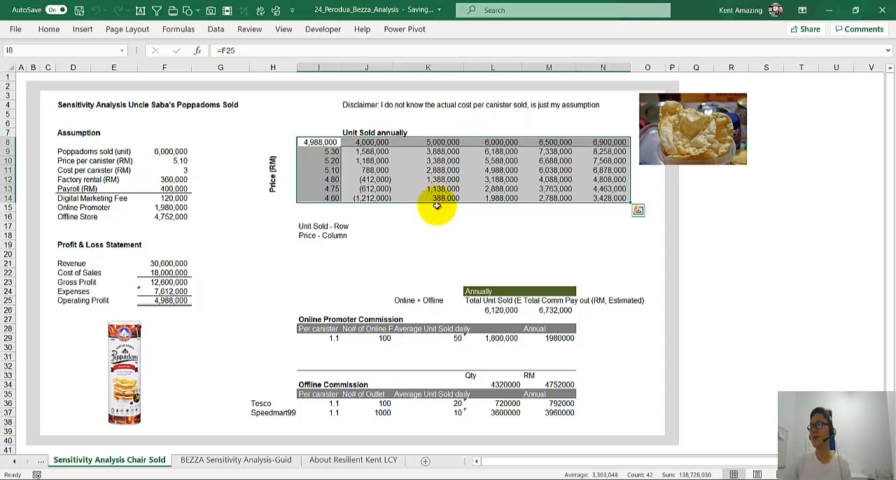
{"action": "left_click", "coordinate": [432, 224]}
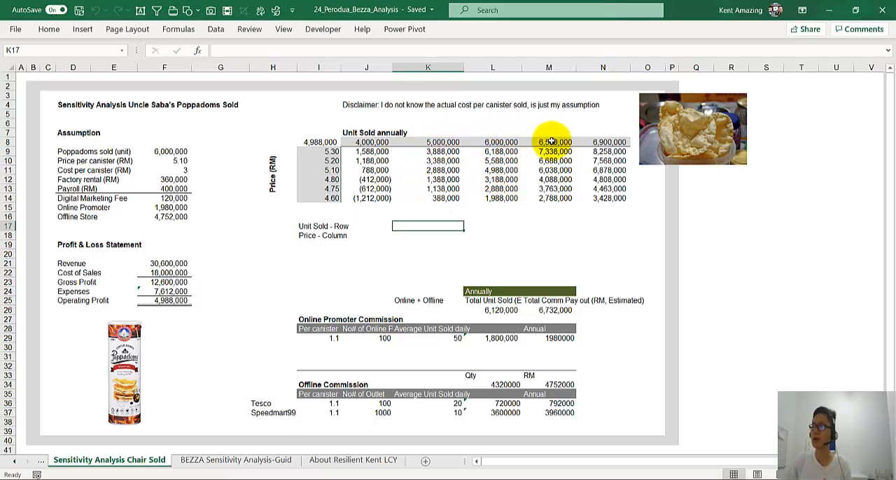
Step: Highlight the profit cells K11 (5.10 price, 5,000,000 units) and M13 (4.75 price, 6,500,000 units) with yellow fill
{"action": "left_click", "coordinate": [549, 189]}
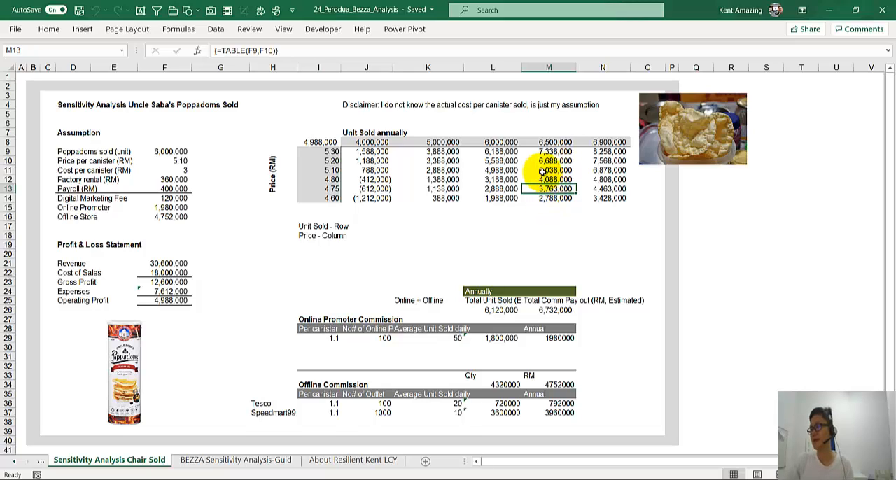
{"action": "left_click", "coordinate": [543, 170]}
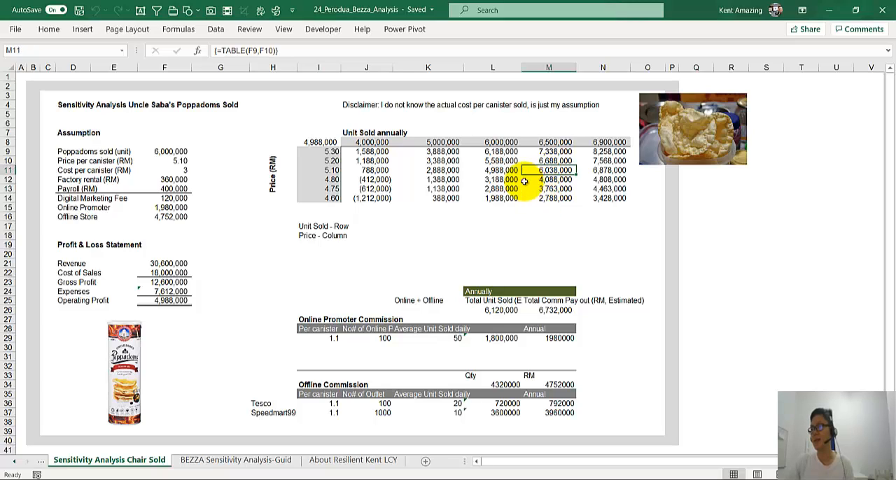
{"action": "left_click", "coordinate": [440, 170]}
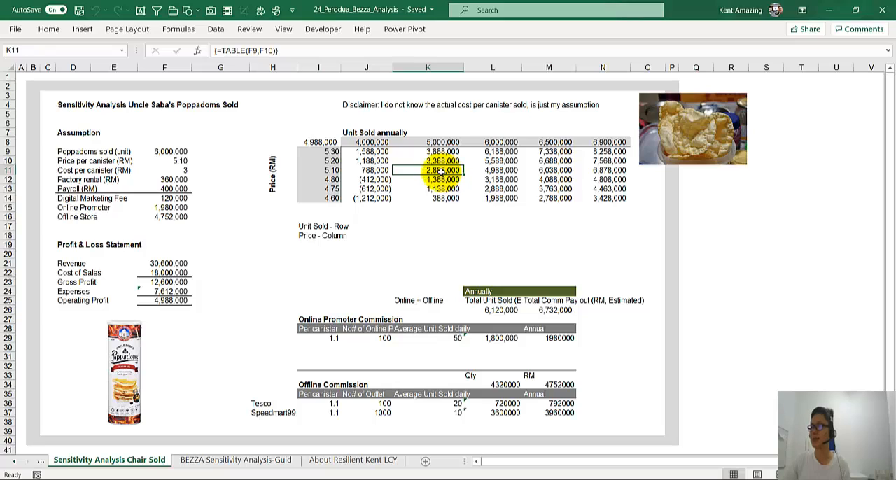
{"action": "left_click", "coordinate": [550, 188], "text": "ctrl"}
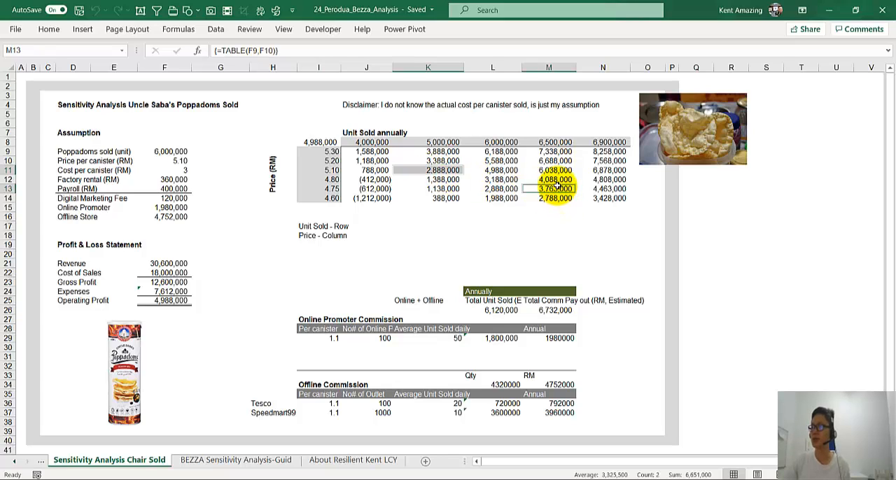
{"action": "left_click", "coordinate": [49, 29]}
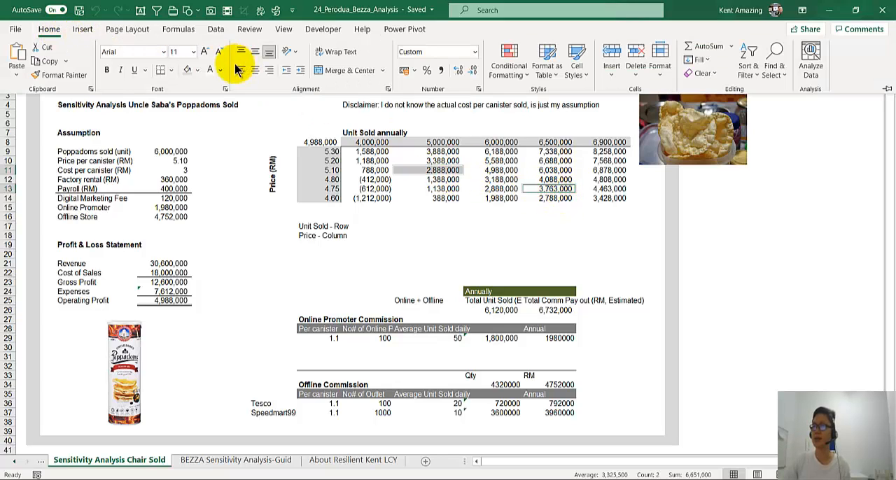
{"action": "left_click", "coordinate": [198, 72]}
{"action": "left_click", "coordinate": [213, 176]}
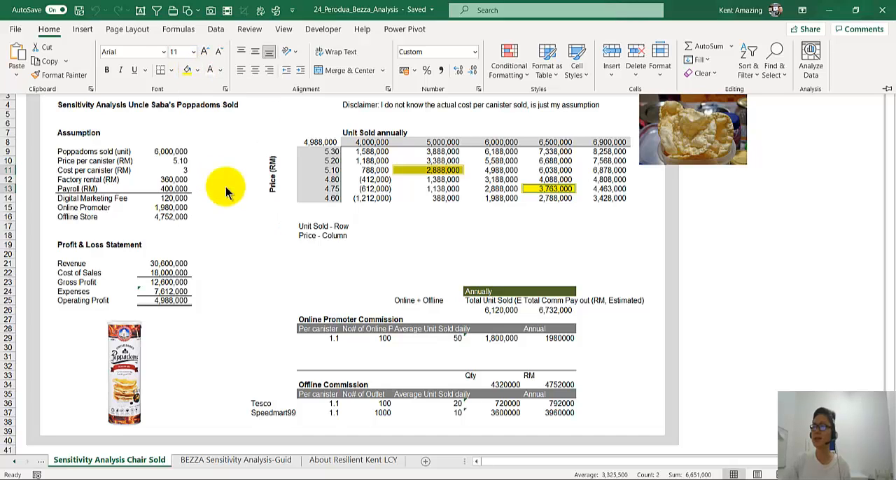
{"action": "left_click", "coordinate": [310, 244]}
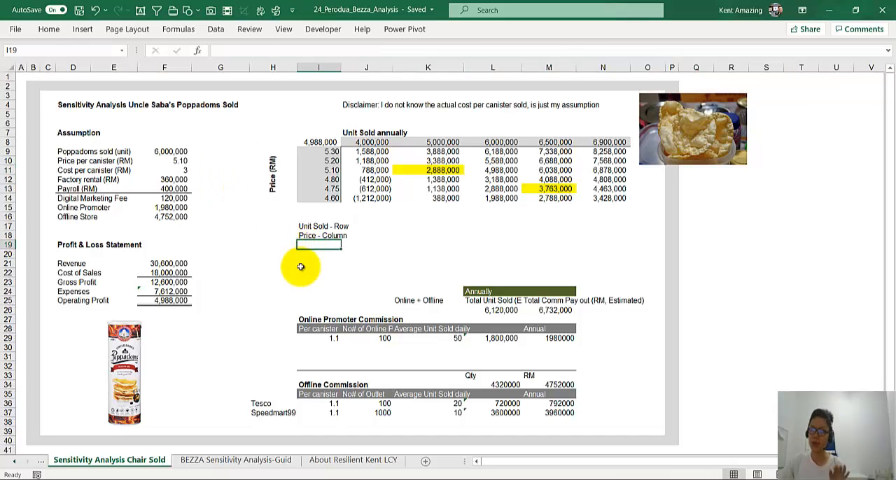